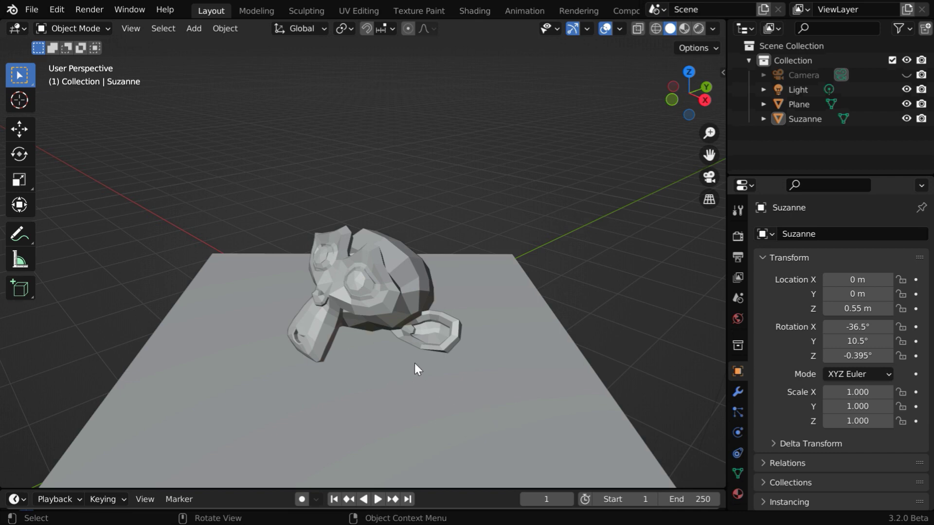
Switch the 3D Viewport to Rendered shading so the brown Suzanne and the white floor appear
{"action": "left_click", "coordinate": [698, 29]}
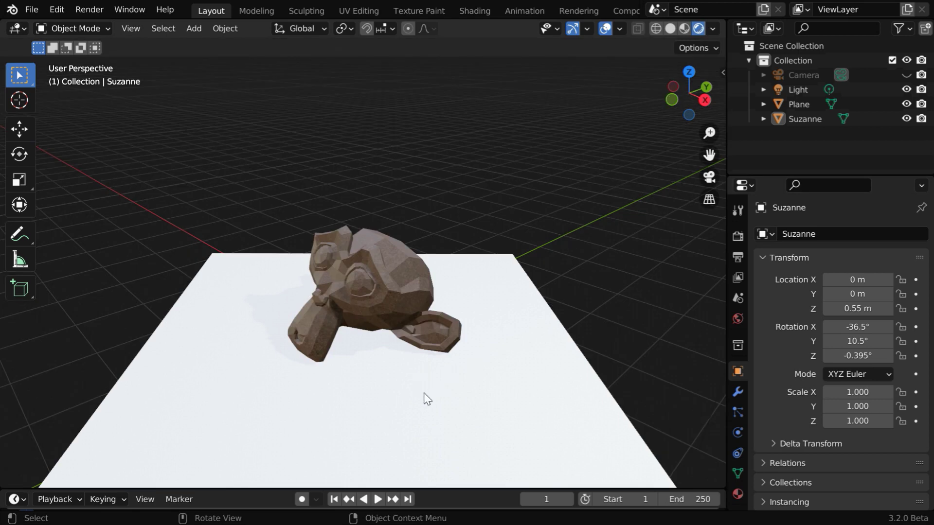
{"action": "left_click", "coordinate": [19, 28]}
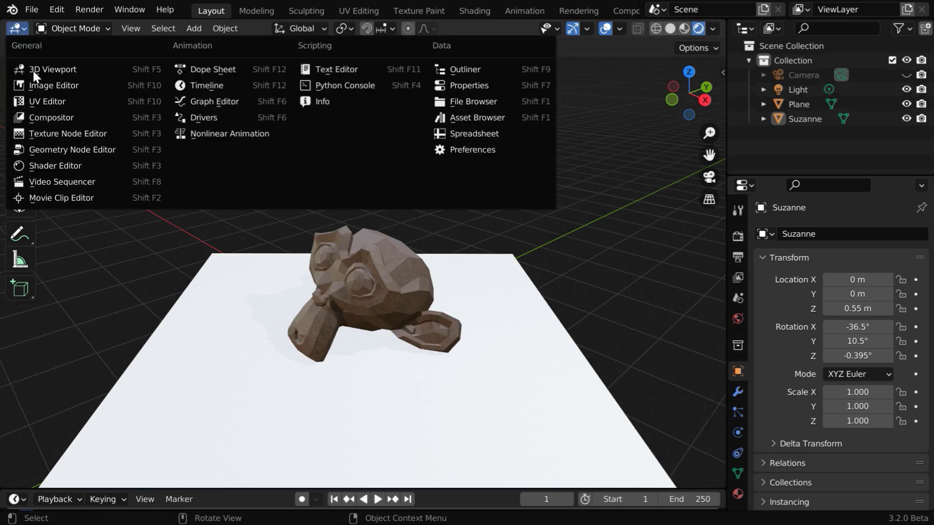
{"action": "left_click", "coordinate": [59, 169]}
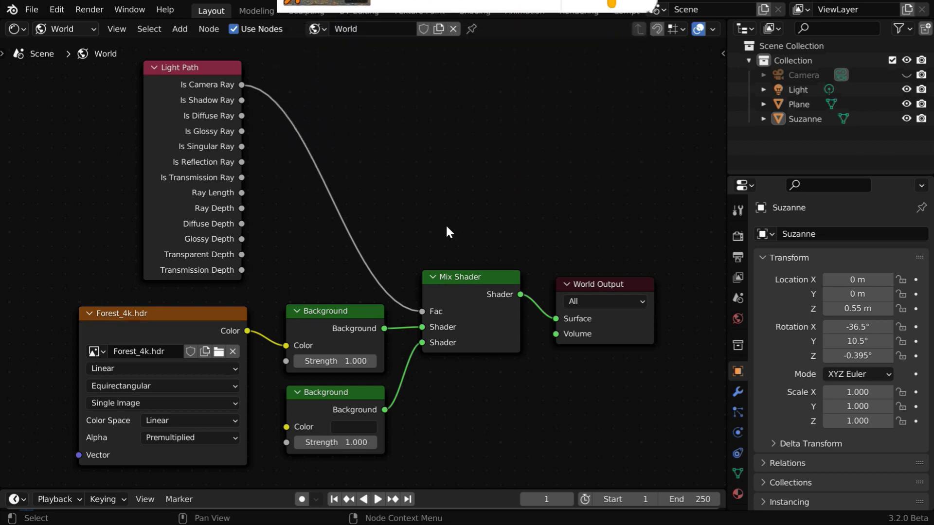
{"action": "left_click", "coordinate": [15, 30]}
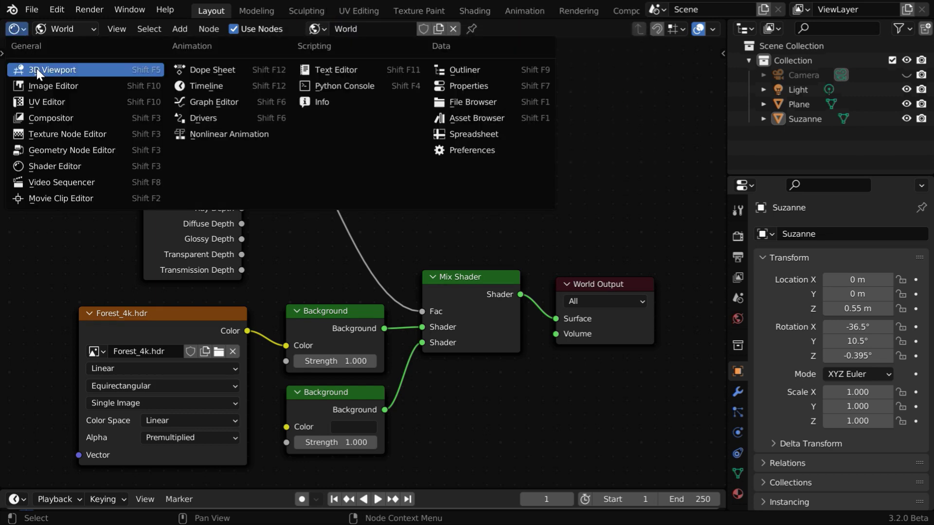
{"action": "left_click", "coordinate": [36, 68]}
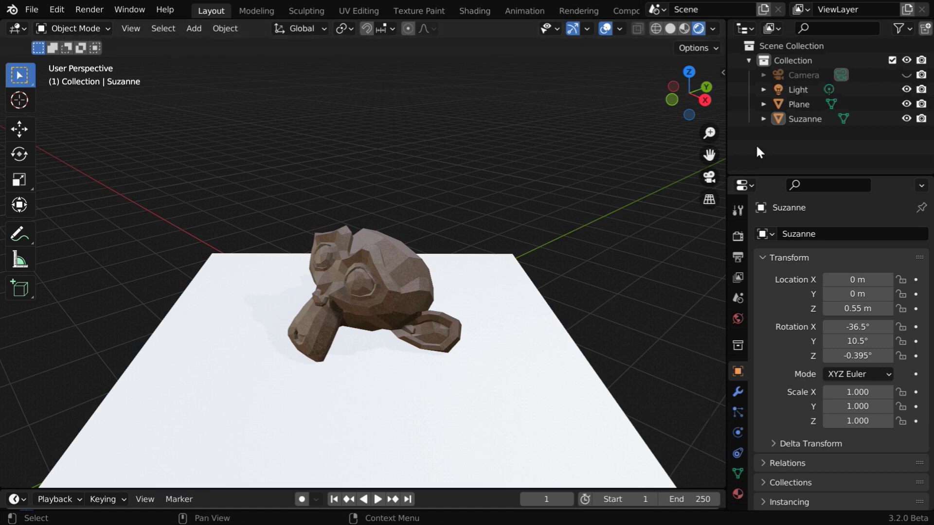
Turn the scene's Light into a Sun lamp with Strength 8 so Suzanne casts a soft shadow
{"action": "left_click", "coordinate": [798, 90]}
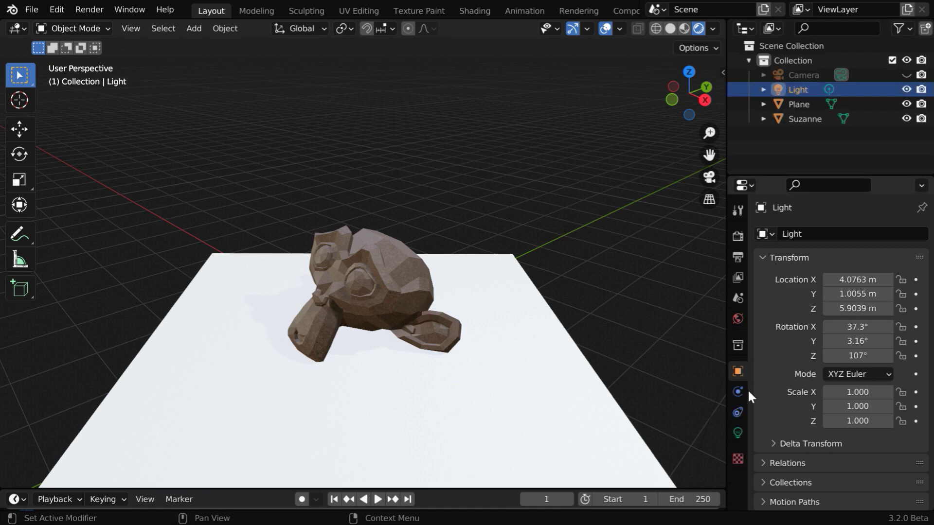
{"action": "left_click", "coordinate": [738, 432]}
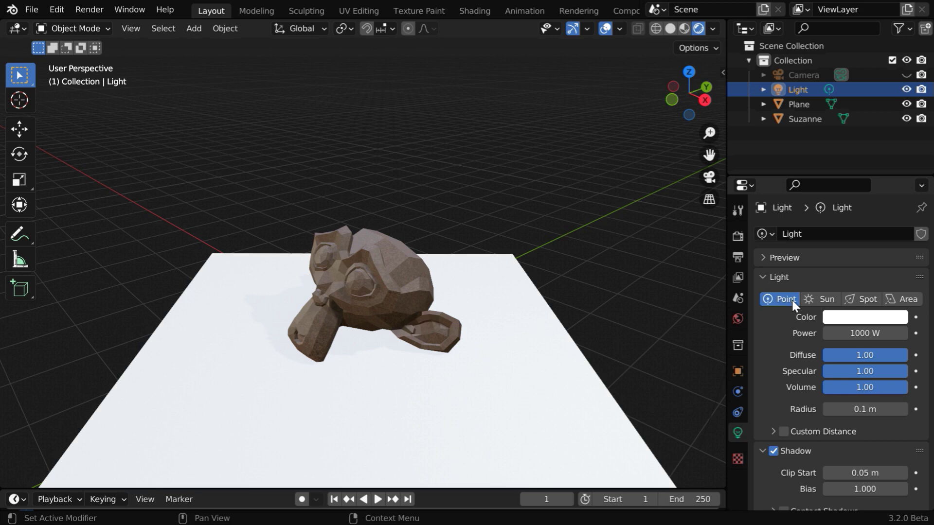
{"action": "left_click", "coordinate": [823, 300]}
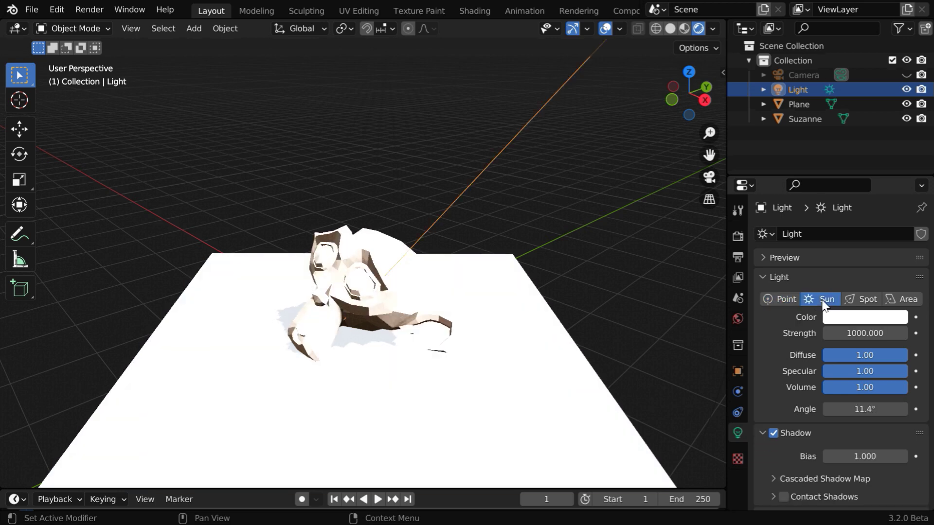
{"action": "left_click", "coordinate": [875, 335]}
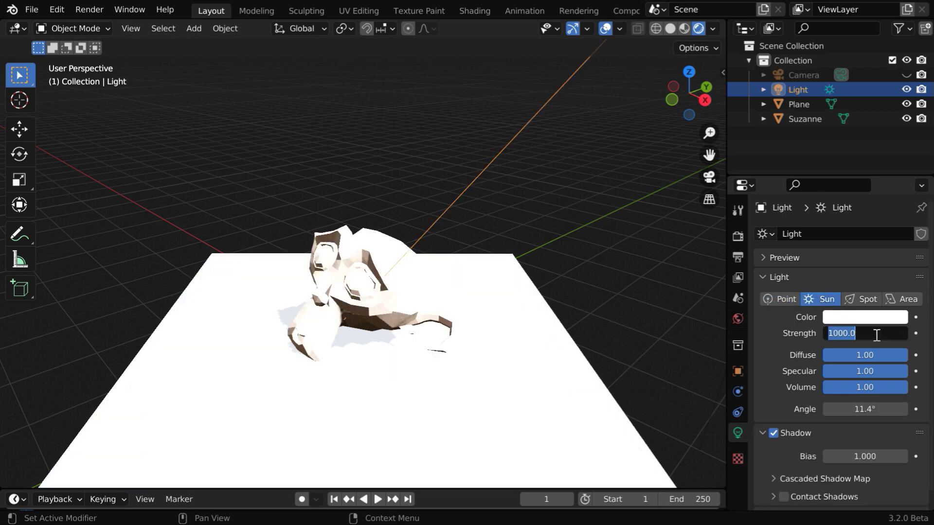
{"action": "type", "text": "8"}
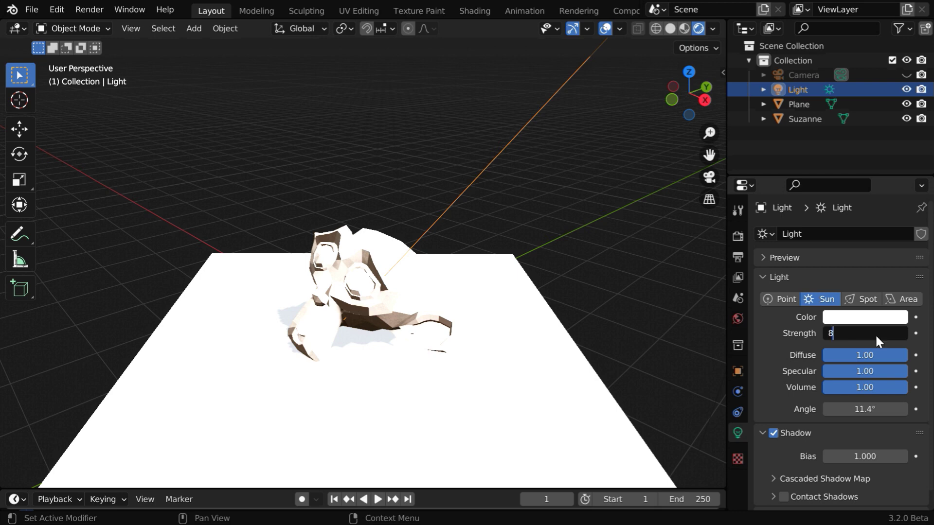
{"action": "key", "text": "Return"}
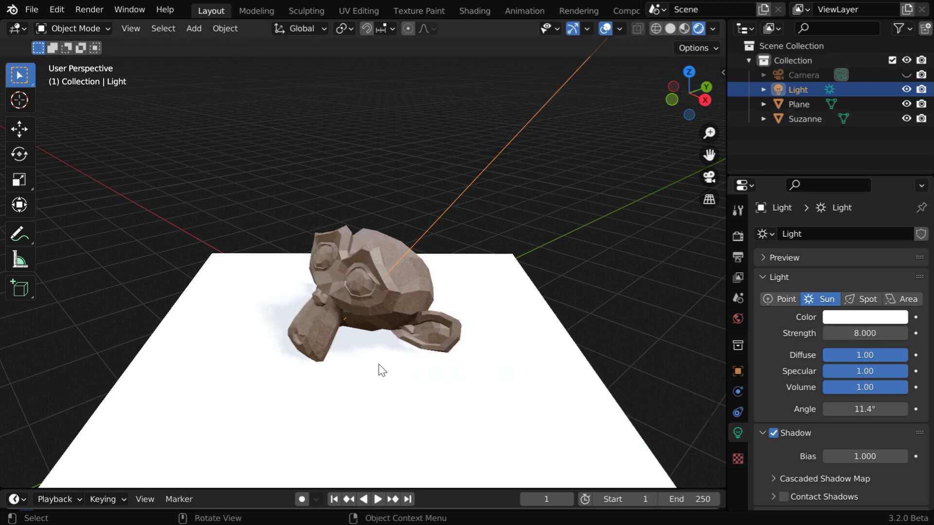
{"action": "mouse_move", "coordinate": [381, 370]}
{"action": "middle_mouse_down"}
{"action": "mouse_move", "coordinate": [400, 369]}
{"action": "mouse_move", "coordinate": [389, 366]}
{"action": "middle_mouse_up"}
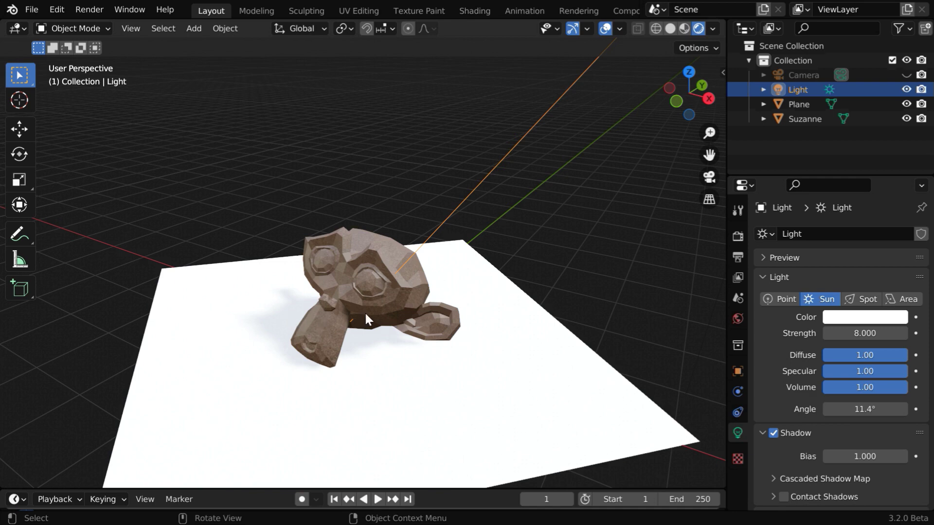
{"action": "scroll", "coordinate": [369, 320], "scroll_direction": "down", "scroll_amount": 6}
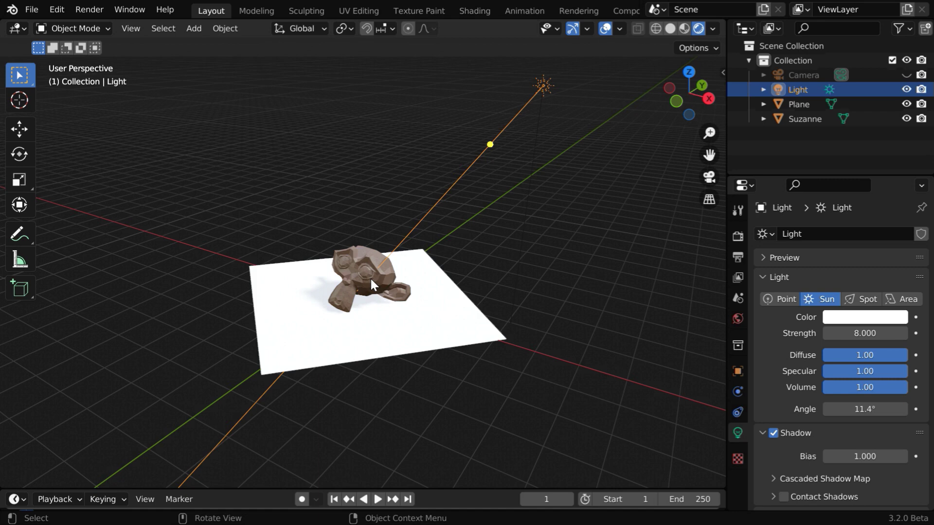
{"action": "scroll", "coordinate": [371, 284], "scroll_direction": "up", "scroll_amount": 5}
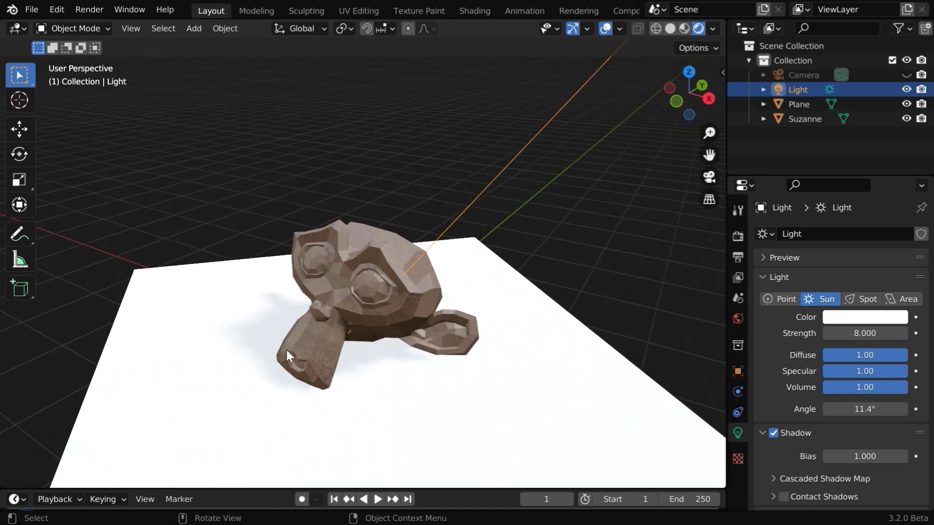
In the world Shader Editor, set the first Background node's Strength to 0.75
{"action": "left_click", "coordinate": [25, 30]}
{"action": "left_click", "coordinate": [67, 166]}
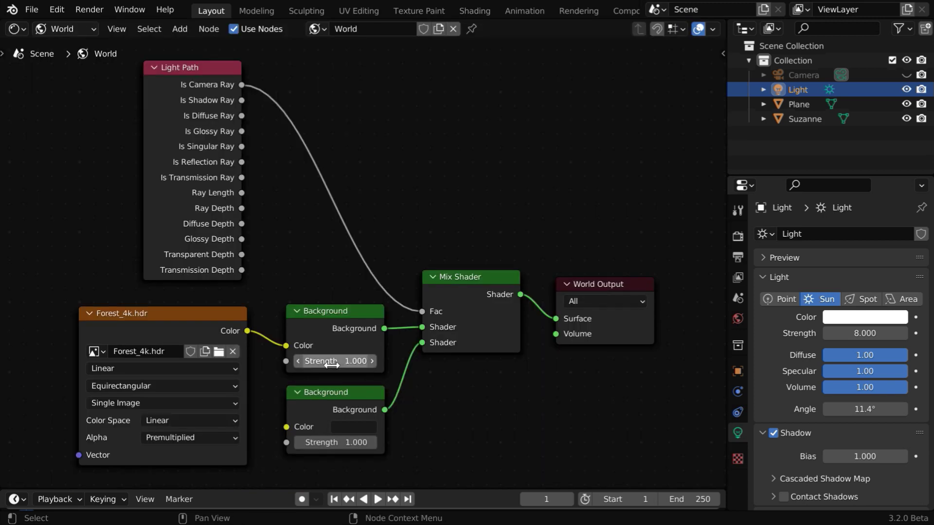
{"action": "left_click", "coordinate": [348, 362]}
{"action": "key", "text": "BackSpace"}
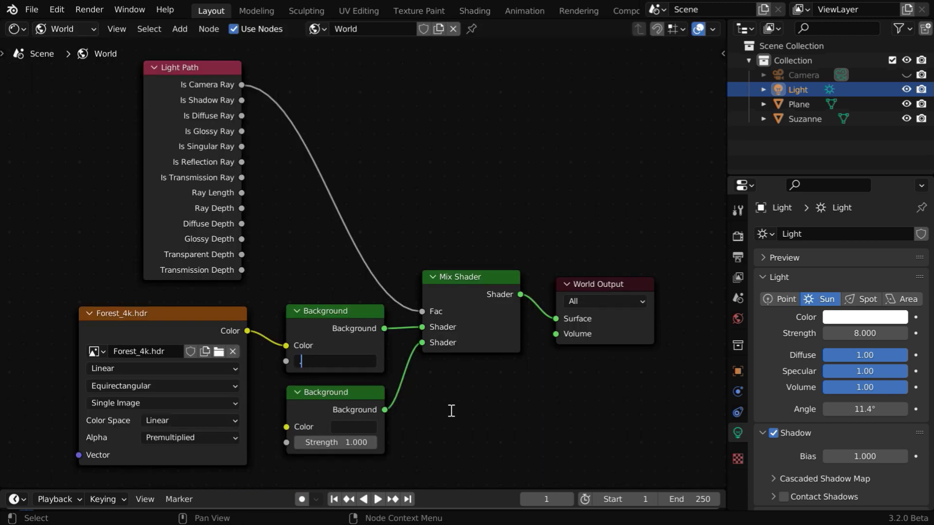
{"action": "type", "text": ".75"}
{"action": "key", "text": "Return"}
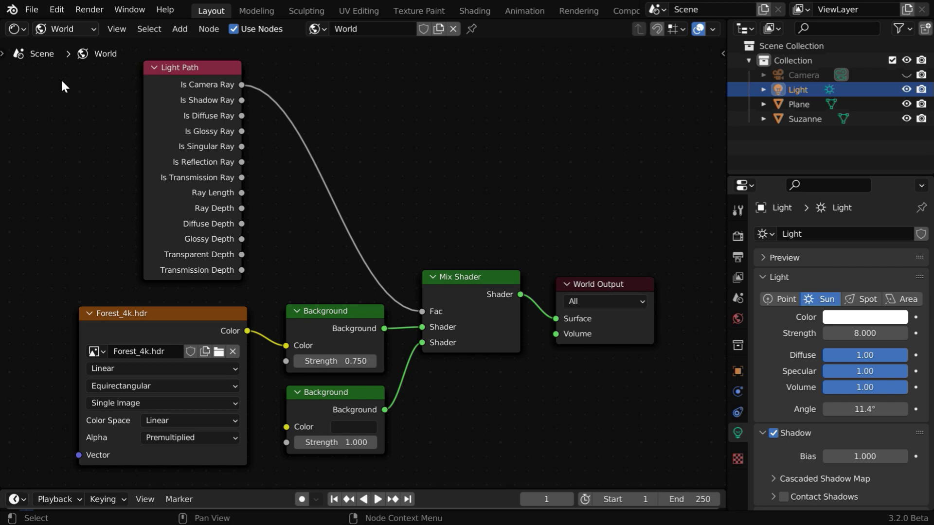
Return the main area to the 3D Viewport and orbit to a new angle around Suzanne
{"action": "left_click", "coordinate": [15, 31]}
{"action": "left_click", "coordinate": [50, 71]}
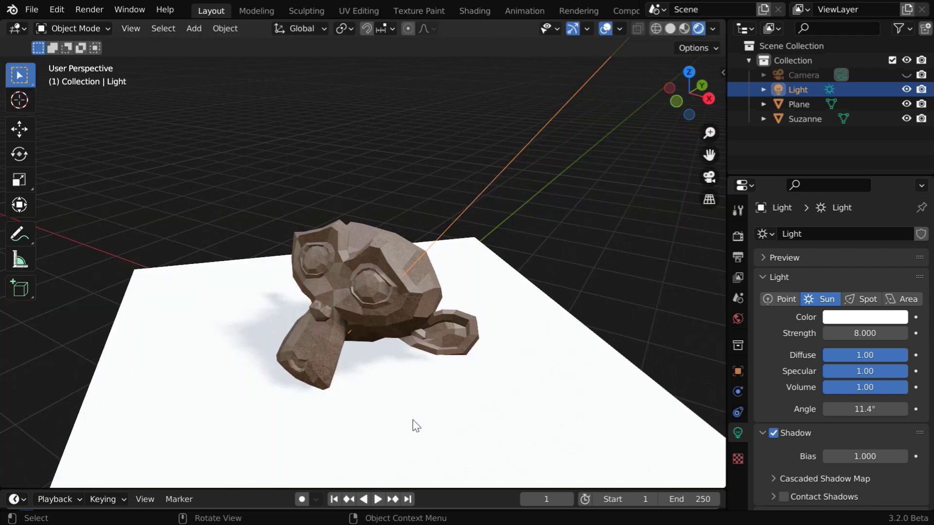
{"action": "mouse_move", "coordinate": [350, 402]}
{"action": "middle_mouse_down"}
{"action": "mouse_move", "coordinate": [377, 402]}
{"action": "mouse_move", "coordinate": [341, 399]}
{"action": "middle_mouse_up"}
{"action": "middle_click_drag", "start_coordinate": [386, 418], "coordinate": [360, 412]}
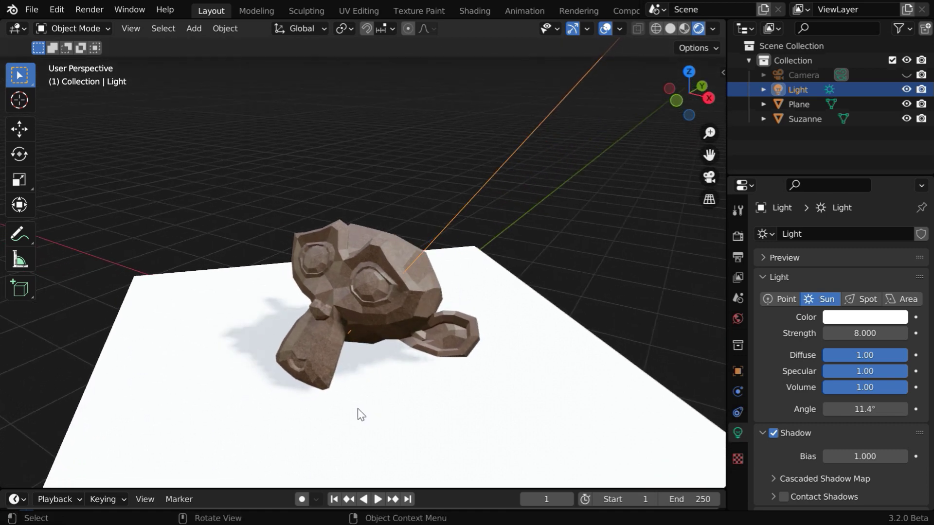
In Render Properties, preview the scene with Cycles, then set the render engine back to Eevee
{"action": "left_click", "coordinate": [737, 236]}
{"action": "left_click", "coordinate": [854, 234]}
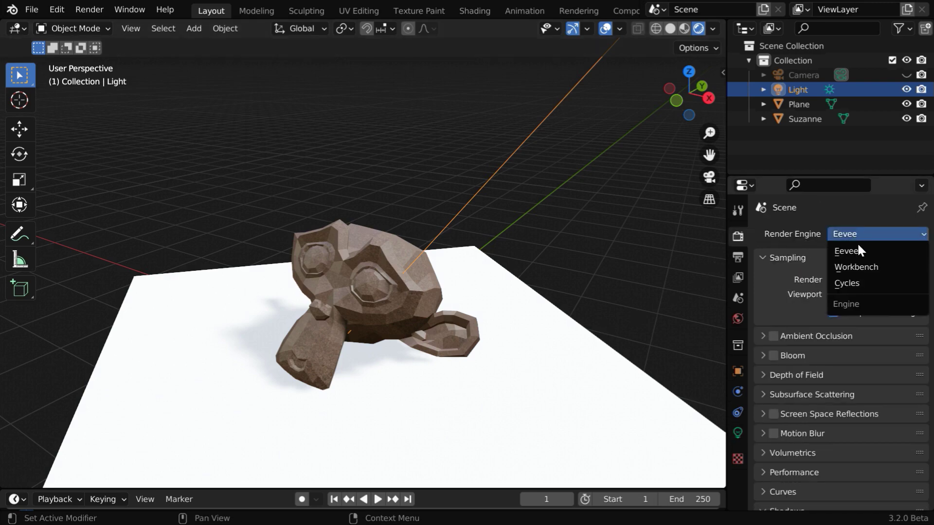
{"action": "left_click", "coordinate": [863, 279]}
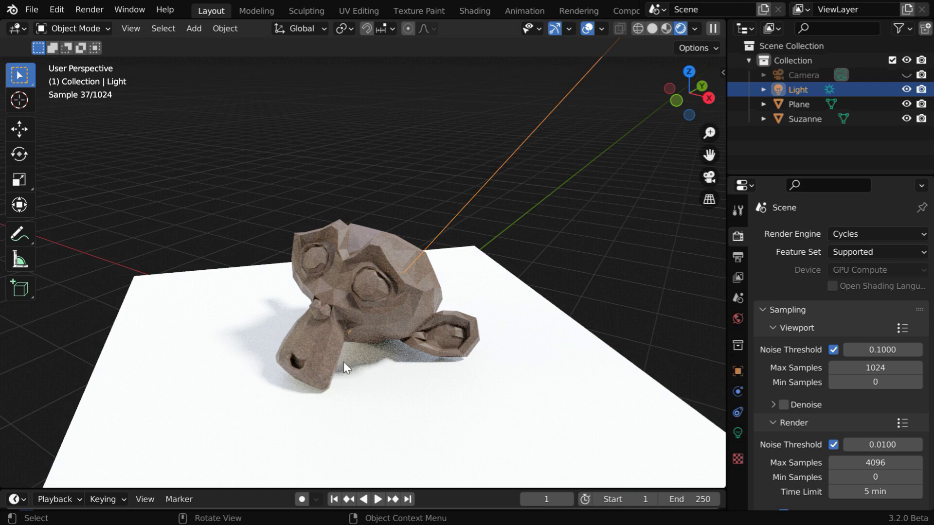
{"action": "left_click", "coordinate": [852, 234]}
{"action": "left_click", "coordinate": [856, 251]}
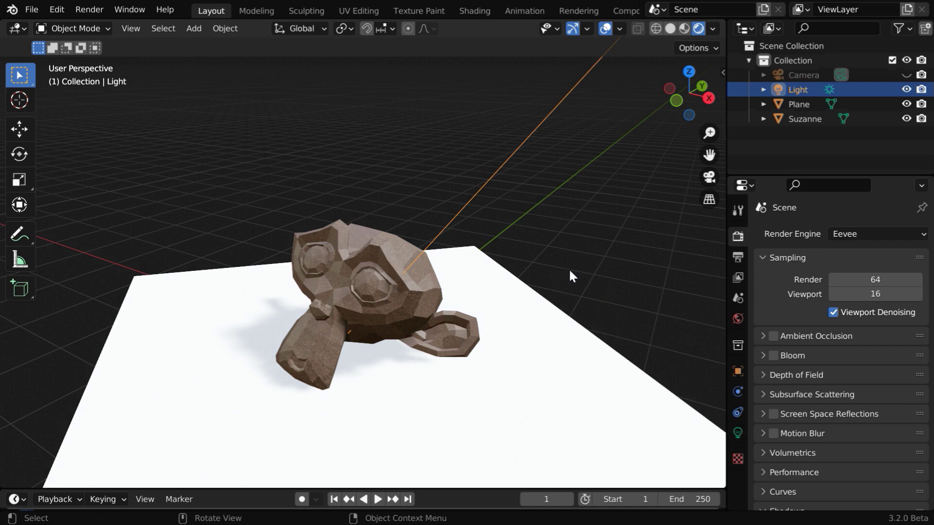
Enable the Lighting: Sun Position add-on after filtering the Preferences add-ons list for 'sun'
{"action": "left_click", "coordinate": [57, 11]}
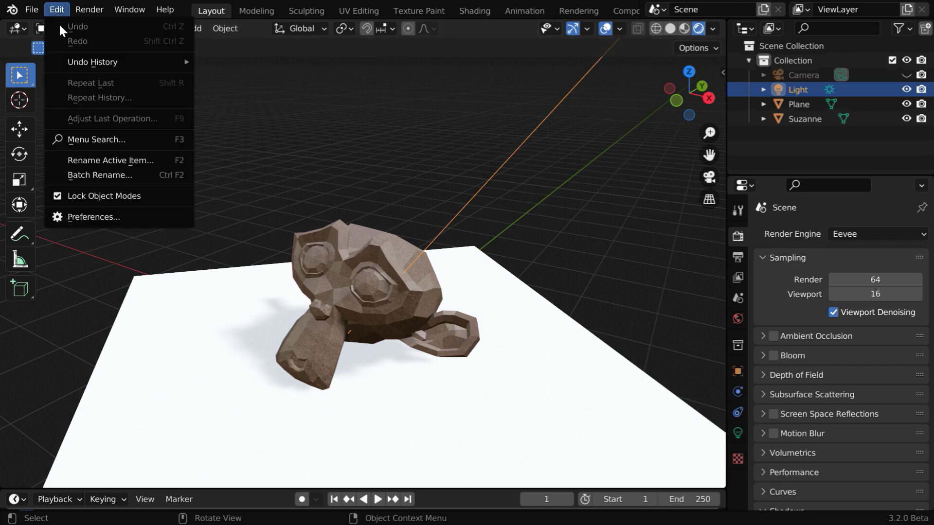
{"action": "left_click", "coordinate": [104, 217]}
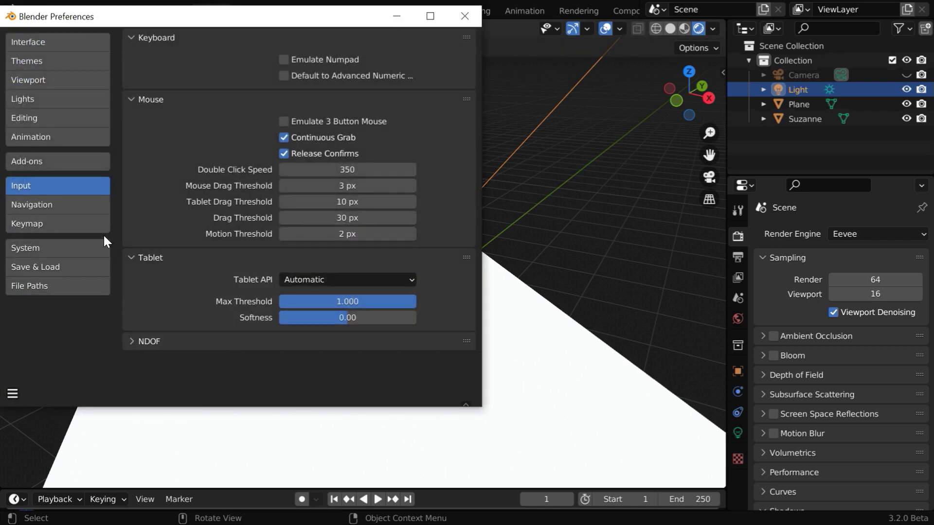
{"action": "left_click", "coordinate": [35, 165]}
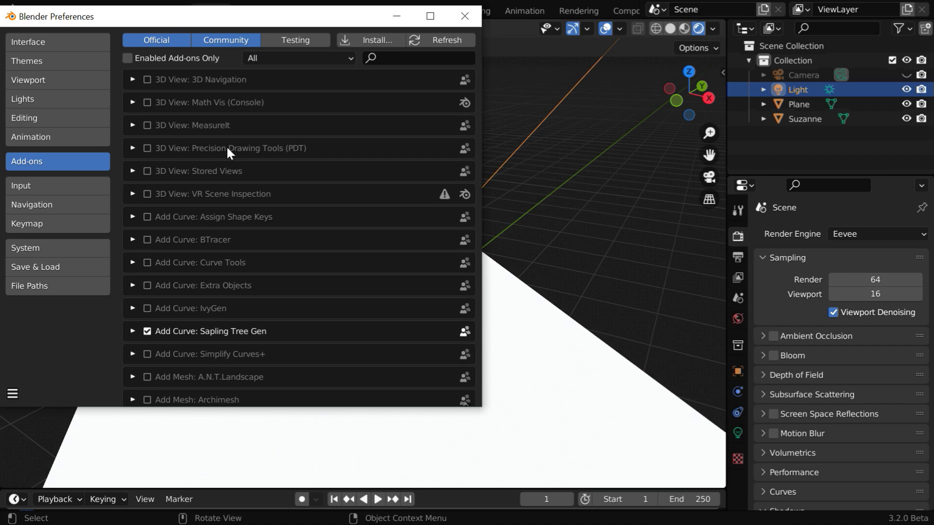
{"action": "left_click", "coordinate": [399, 59]}
{"action": "type", "text": "su"}
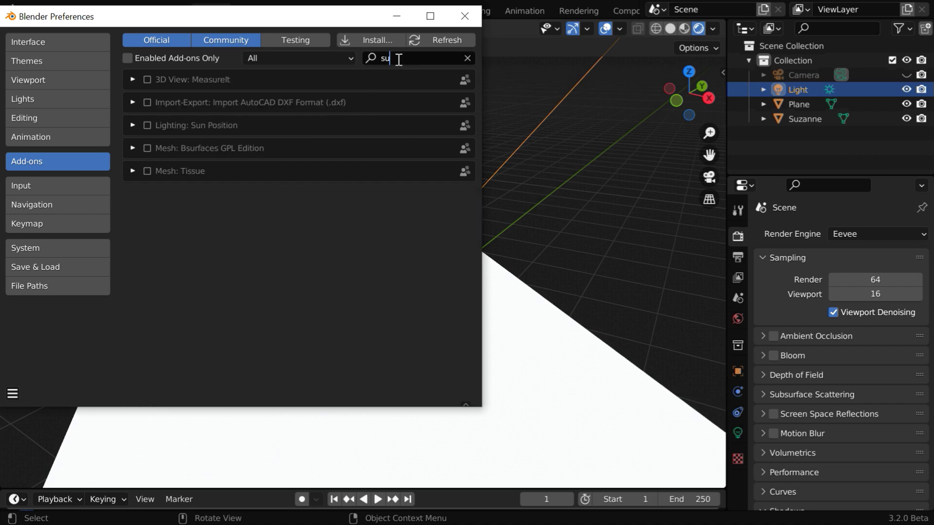
{"action": "type", "text": "n"}
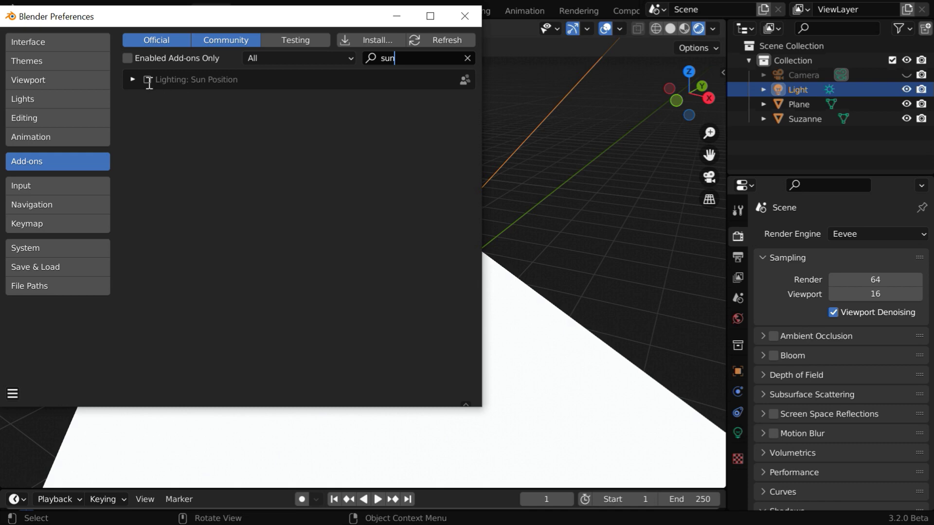
{"action": "left_click", "coordinate": [146, 80]}
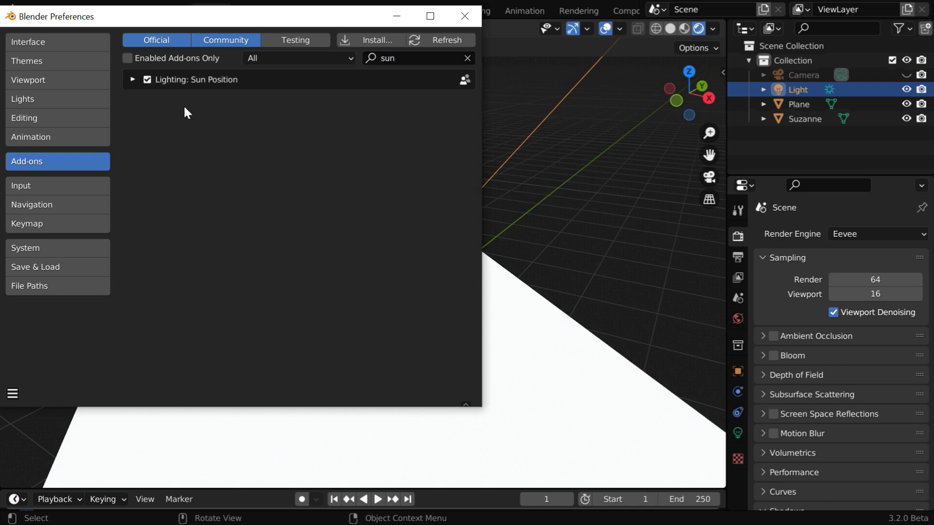
Put the world's Sun Position settings into Sun + HDR texture mode
{"action": "left_click", "coordinate": [464, 16]}
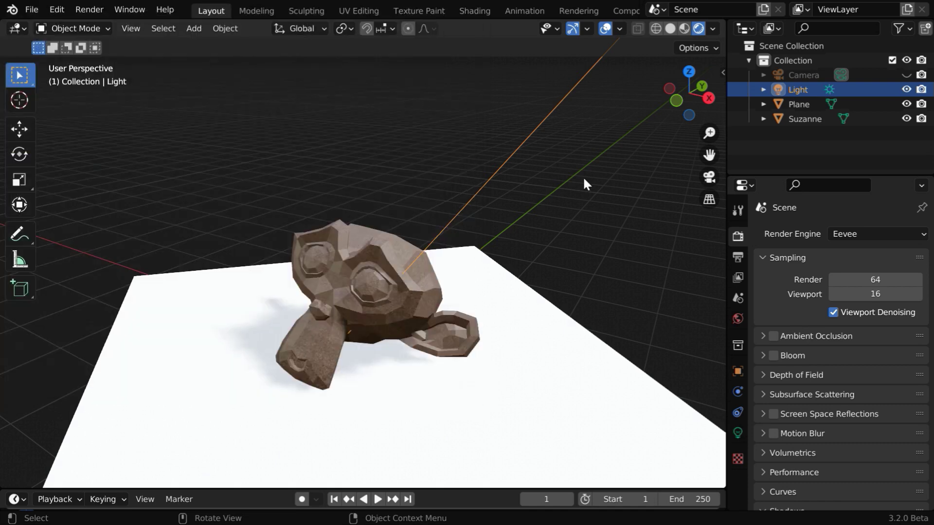
{"action": "left_click", "coordinate": [738, 318]}
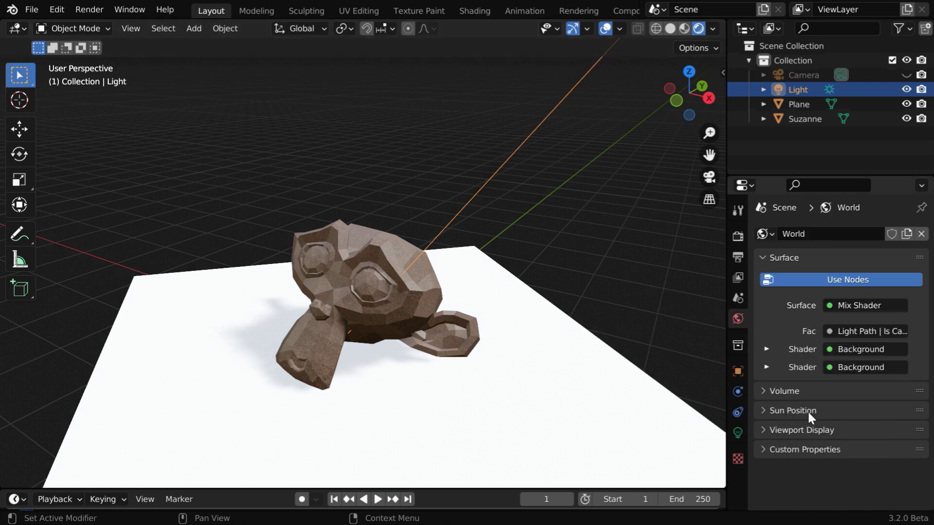
{"action": "left_click", "coordinate": [771, 412]}
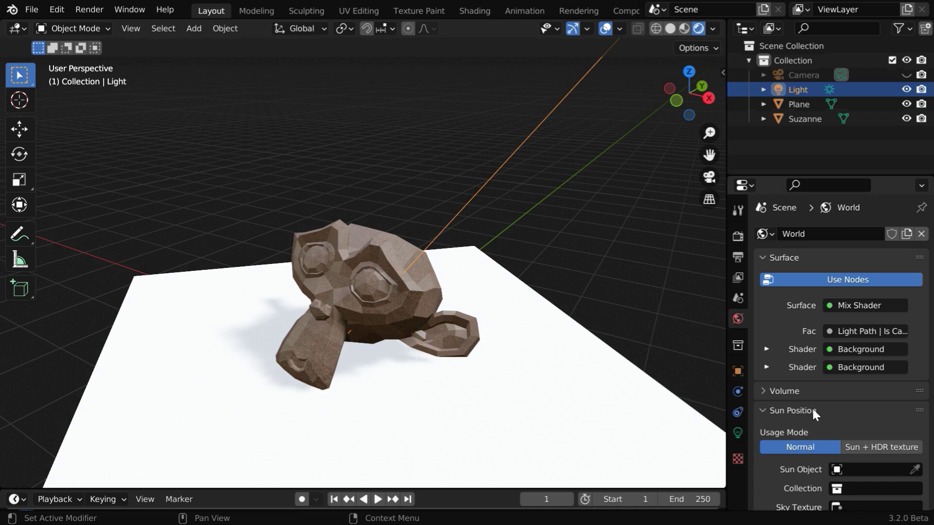
{"action": "scroll", "coordinate": [817, 412], "scroll_direction": "down", "scroll_amount": 3}
{"action": "scroll", "coordinate": [816, 411], "scroll_direction": "down", "scroll_amount": 5}
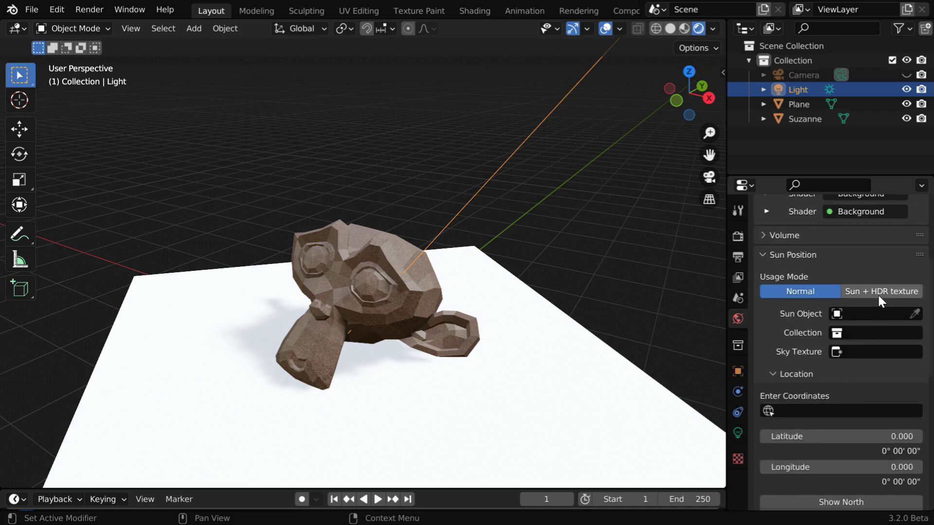
{"action": "left_click", "coordinate": [897, 294]}
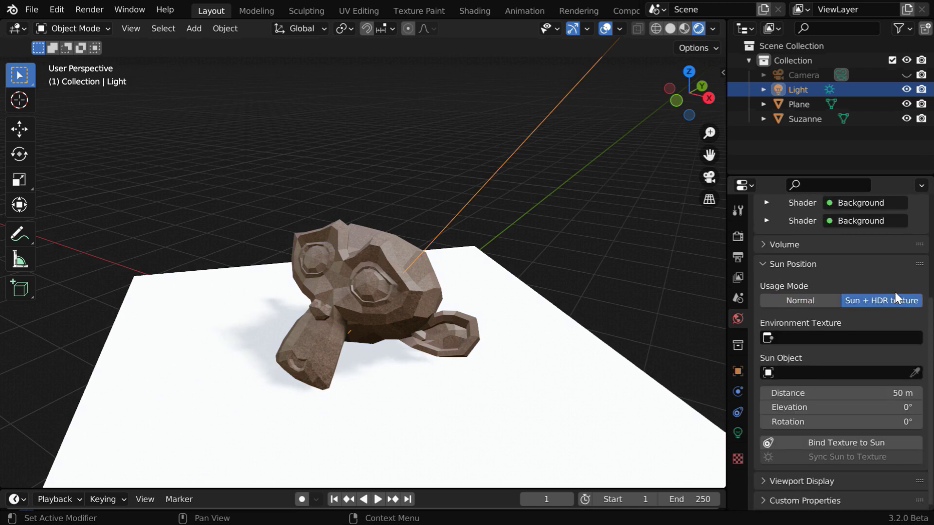
Link the Environment Texture node as the HDRI and Light as the sun object
{"action": "left_click", "coordinate": [768, 341]}
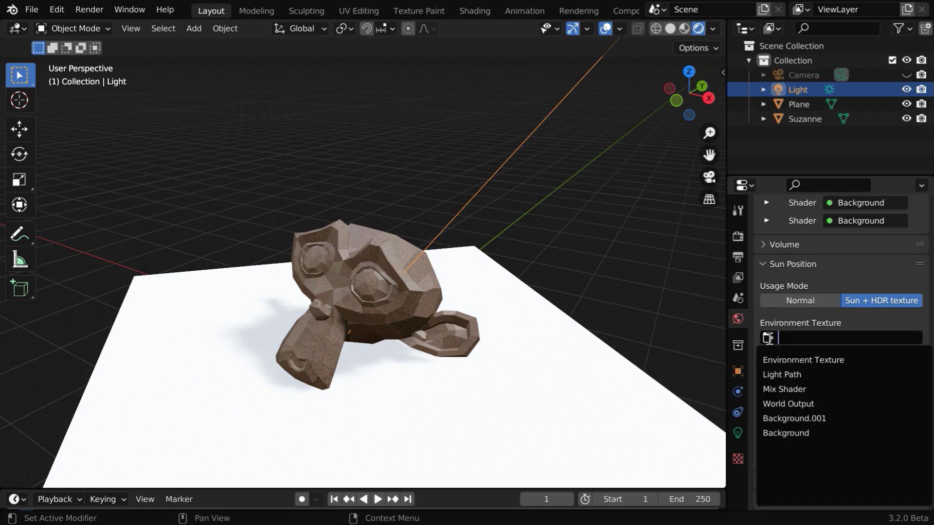
{"action": "left_click", "coordinate": [849, 362]}
{"action": "left_click", "coordinate": [777, 373]}
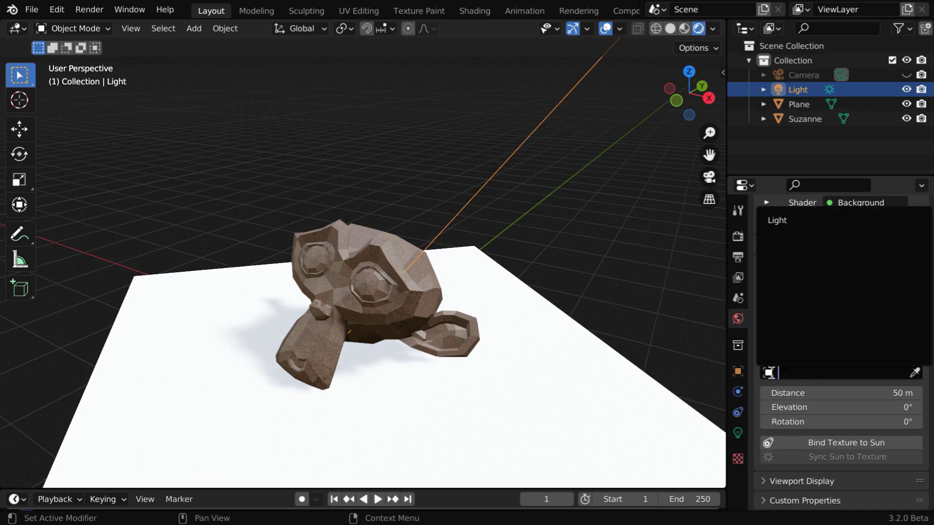
{"action": "left_click", "coordinate": [778, 225]}
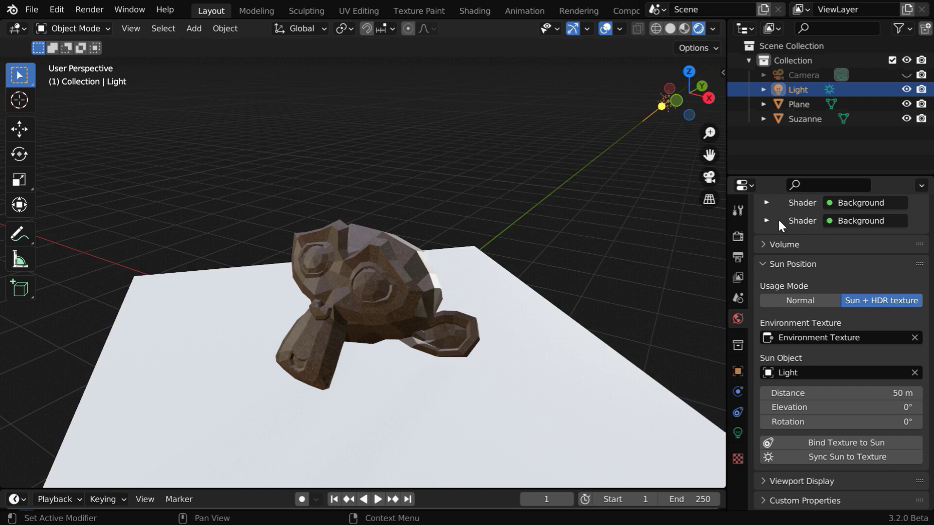
Sync the sun lamp to the texture by clicking the bright sun spot in the darkened HDRI
{"action": "left_click", "coordinate": [844, 457]}
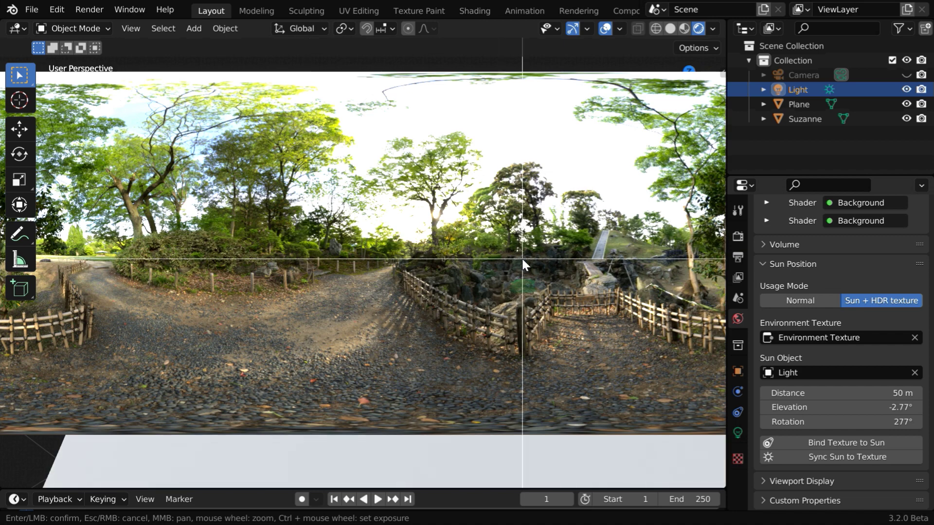
{"action": "scroll", "coordinate": [523, 264], "scroll_direction": "down", "scroll_amount": 3}
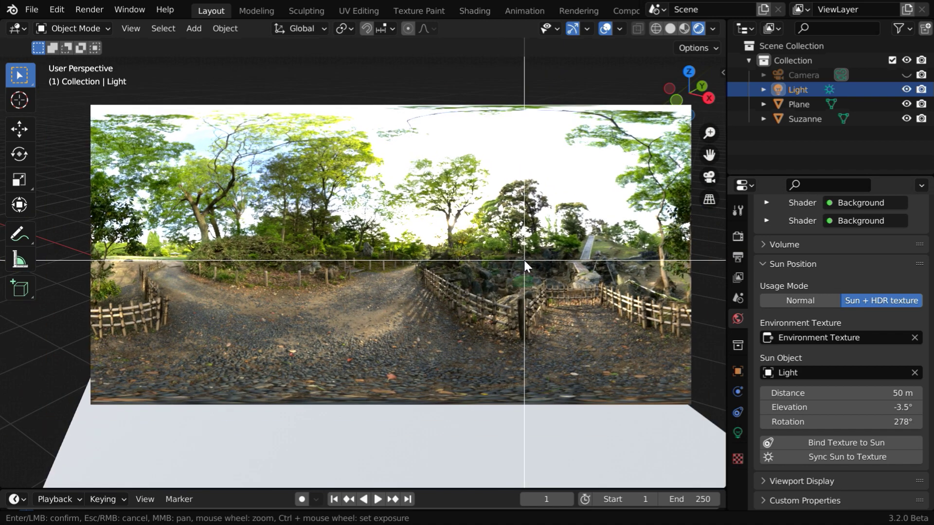
{"action": "scroll", "coordinate": [524, 264], "scroll_direction": "up", "scroll_amount": 2}
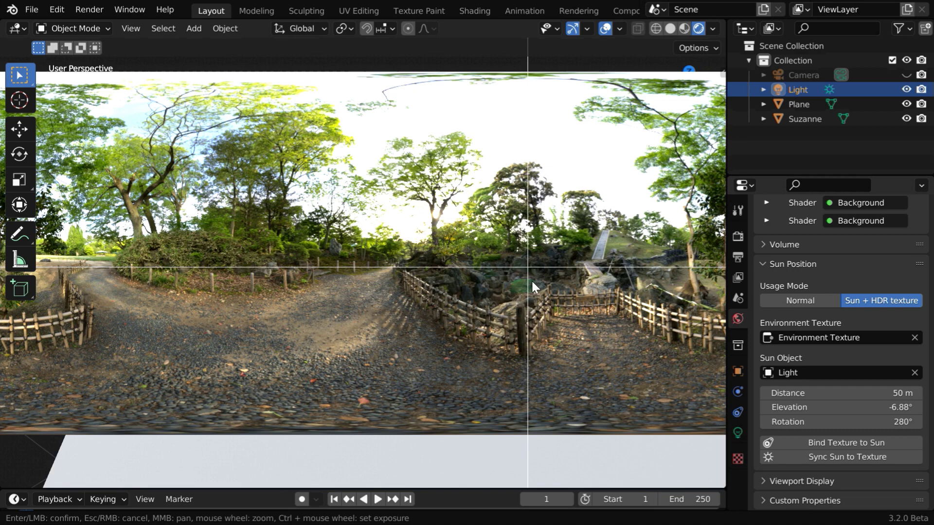
{"action": "left_click", "coordinate": [526, 308]}
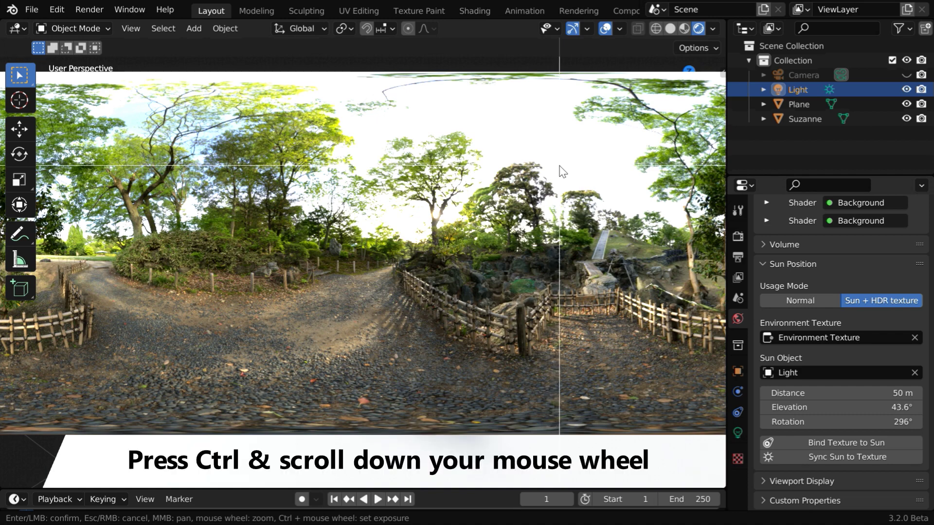
{"action": "scroll", "coordinate": [560, 170], "scroll_direction": "down", "scroll_amount": 2, "text": "ctrl"}
{"action": "scroll", "coordinate": [562, 173], "scroll_direction": "down", "scroll_amount": 3, "text": "ctrl"}
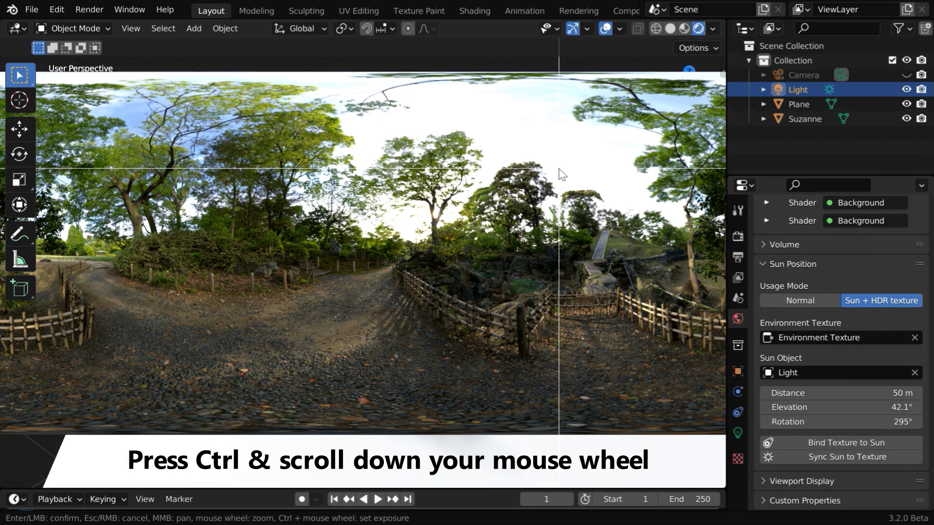
{"action": "scroll", "coordinate": [562, 174], "scroll_direction": "down", "scroll_amount": 4, "text": "ctrl"}
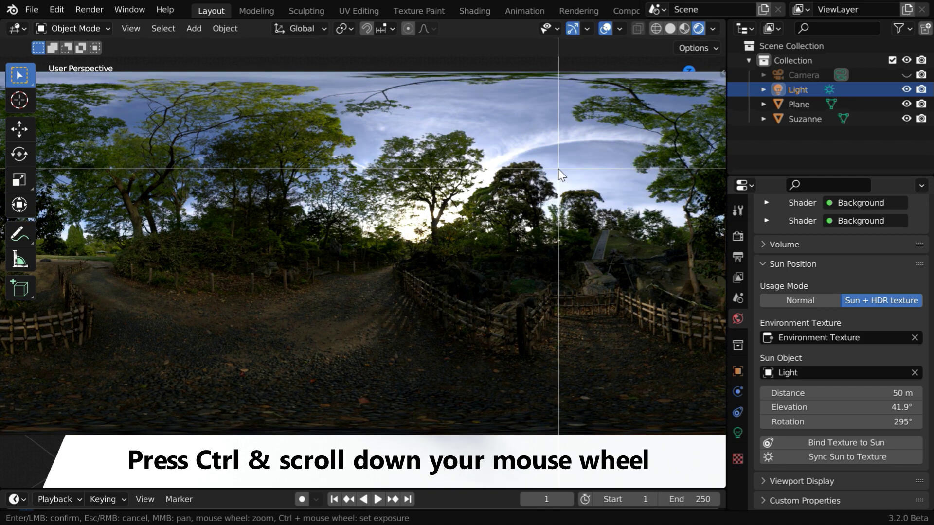
{"action": "scroll", "coordinate": [559, 170], "scroll_direction": "down", "scroll_amount": 3, "text": "ctrl"}
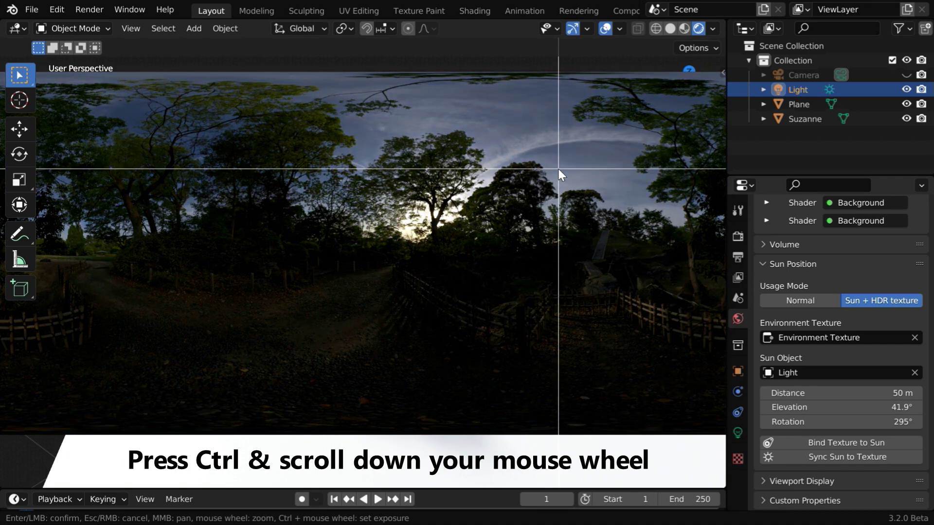
{"action": "left_click", "coordinate": [419, 225]}
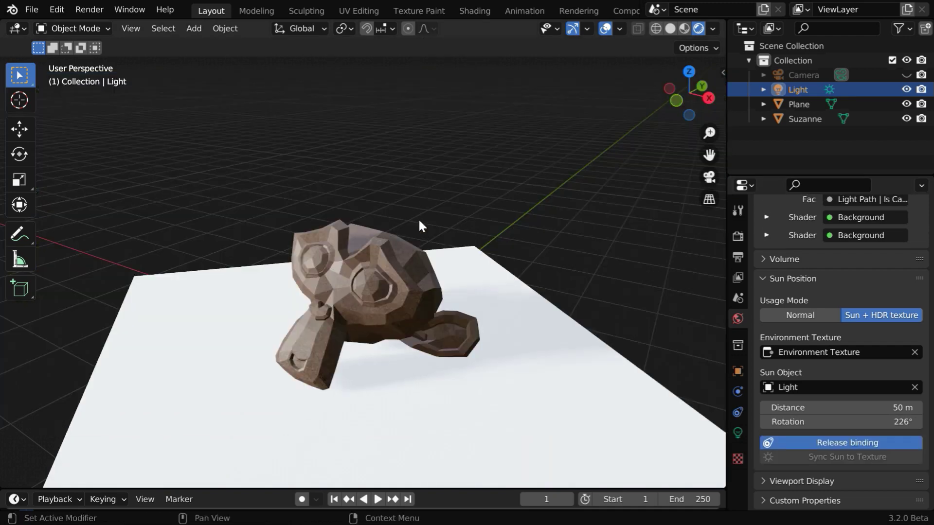
{"action": "scroll", "coordinate": [419, 222], "scroll_direction": "down", "scroll_amount": 10}
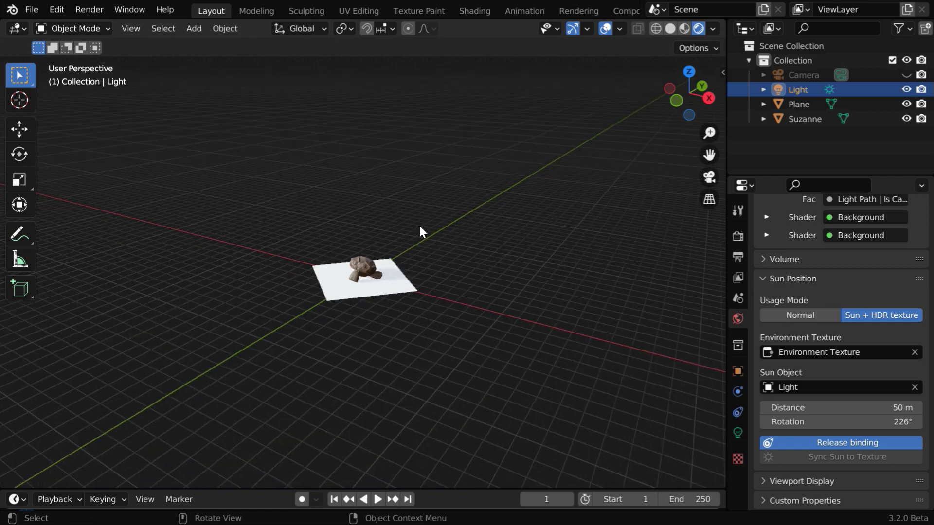
{"action": "scroll", "coordinate": [419, 231], "scroll_direction": "down", "scroll_amount": 3}
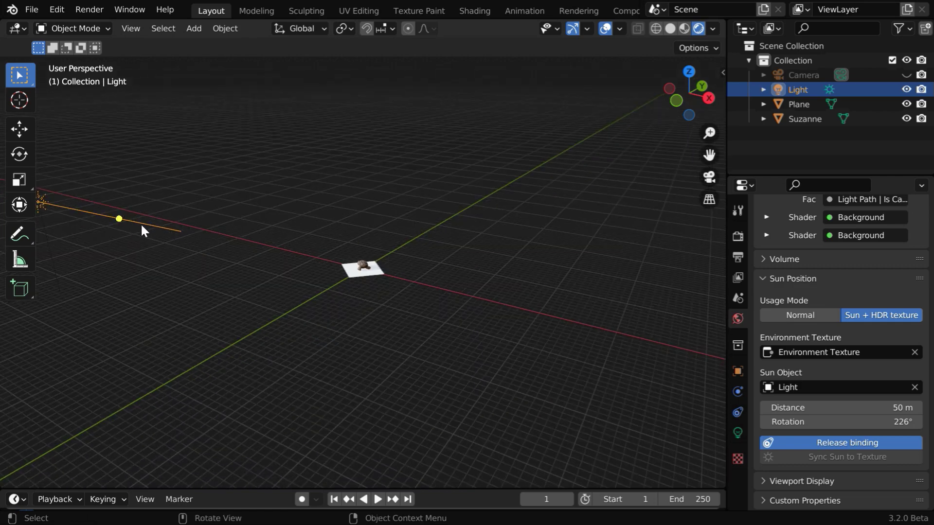
{"action": "scroll", "coordinate": [345, 282], "scroll_direction": "up", "scroll_amount": 8}
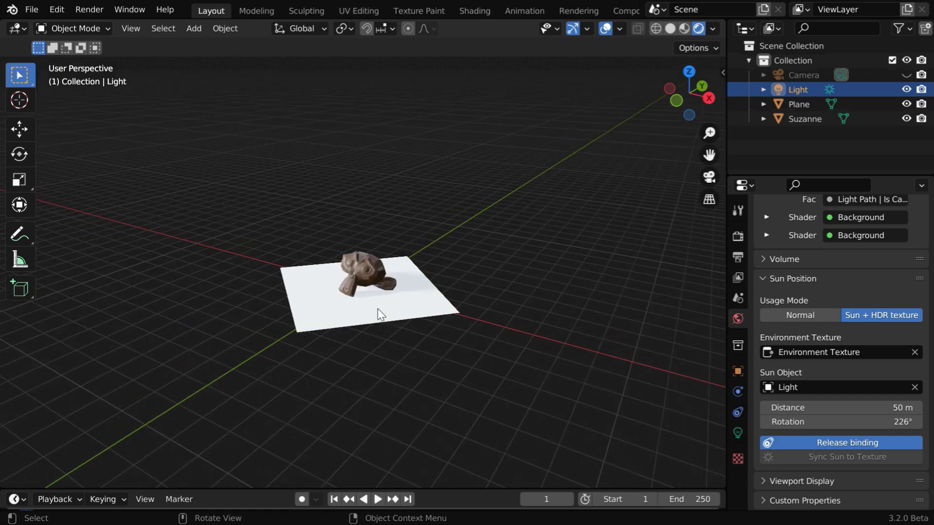
{"action": "scroll", "coordinate": [407, 317], "scroll_direction": "up", "scroll_amount": 6}
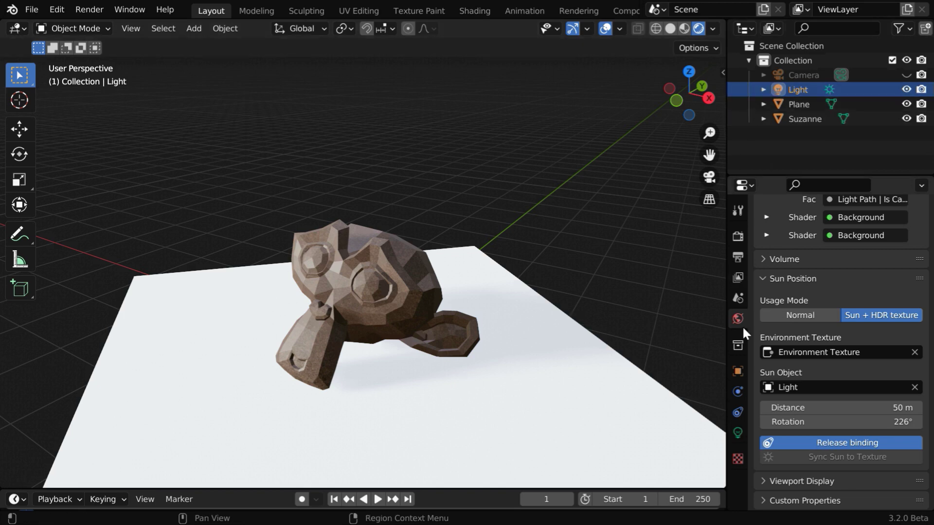
Enable Contact Shadows on the sun lamp and set their Distance to 1 m
{"action": "left_click", "coordinate": [738, 432]}
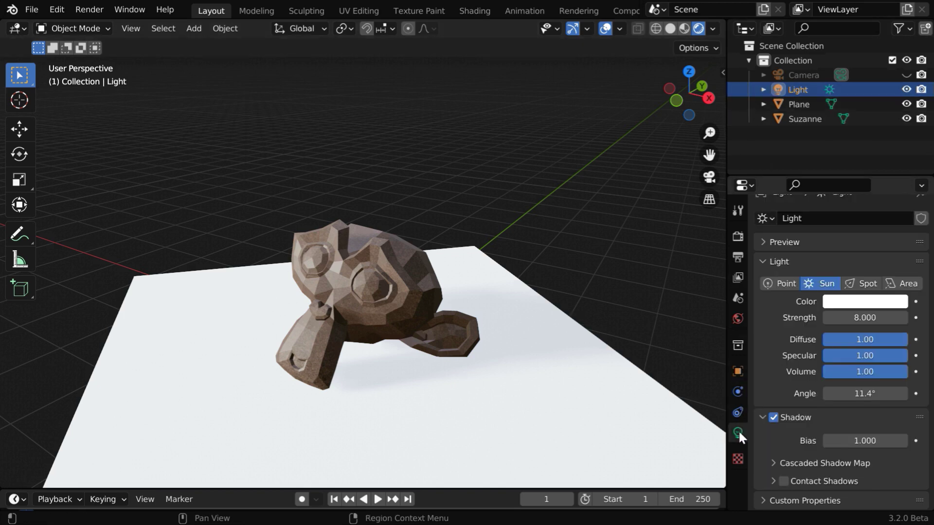
{"action": "left_click", "coordinate": [785, 481]}
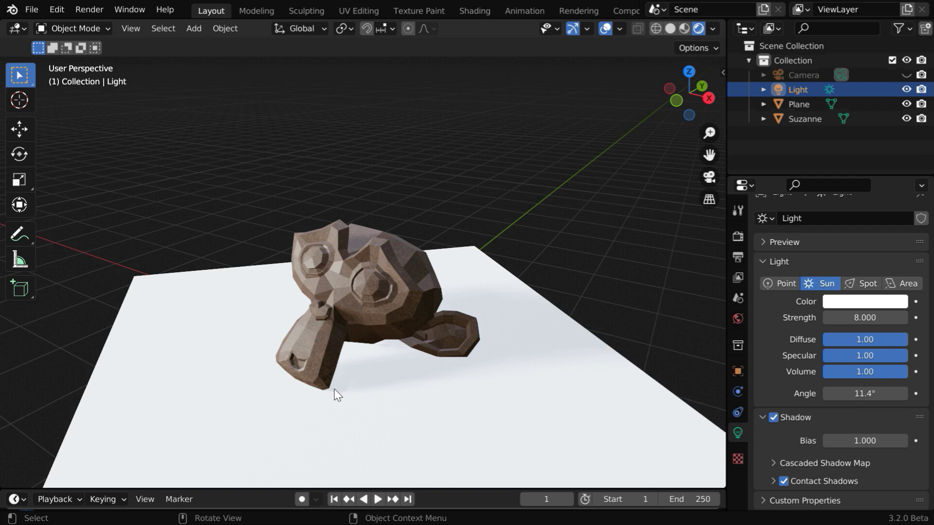
{"action": "left_click", "coordinate": [772, 481]}
{"action": "scroll", "coordinate": [810, 454], "scroll_direction": "down", "scroll_amount": 3}
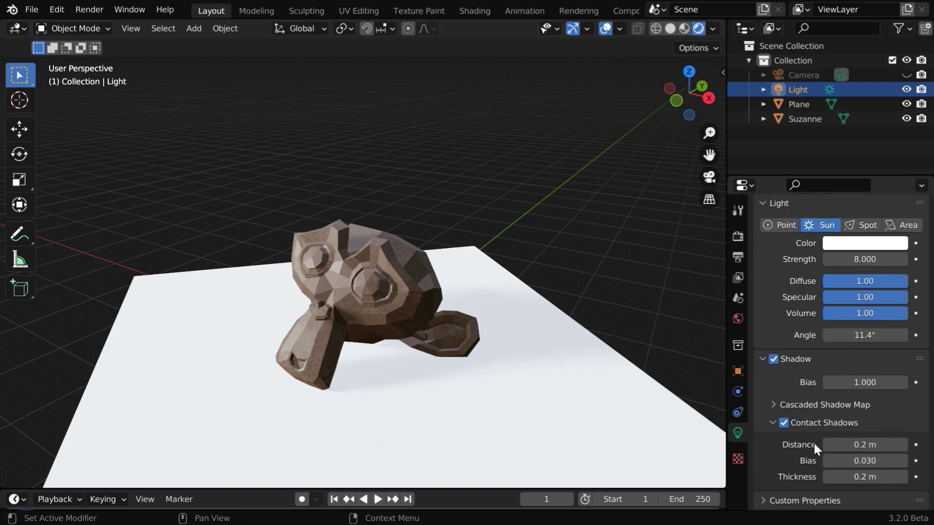
{"action": "left_click", "coordinate": [869, 445]}
{"action": "type", "text": "1"}
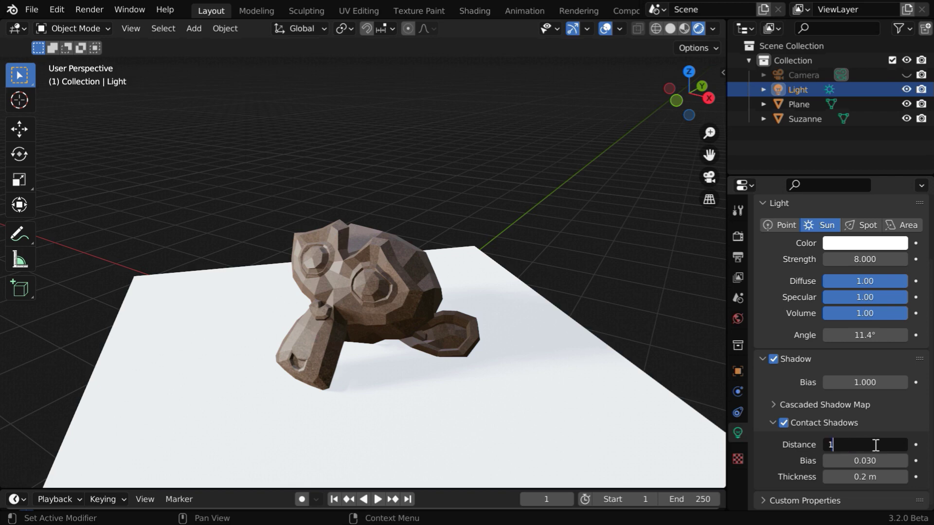
{"action": "key", "text": "Return"}
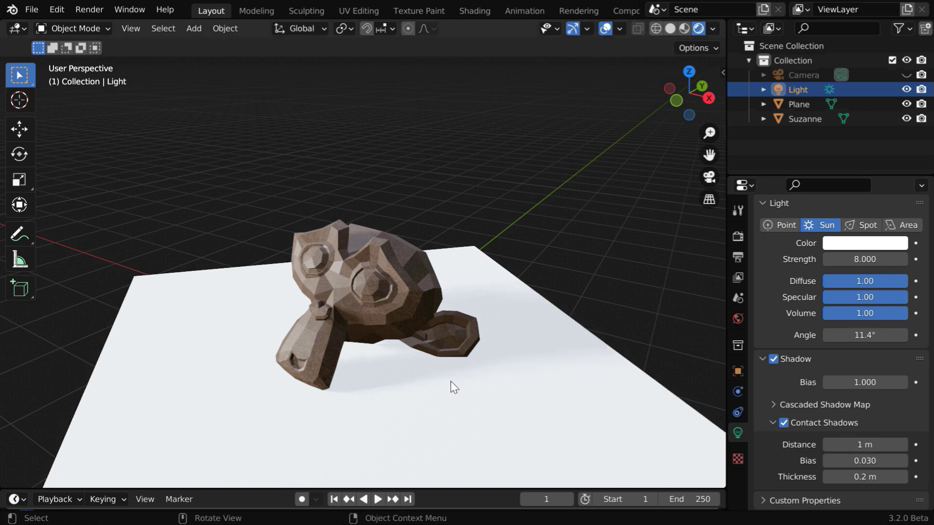
Enable Eevee Ambient Occlusion with Distance 1.2 m and Bounces Approximation unchecked
{"action": "left_click", "coordinate": [738, 236]}
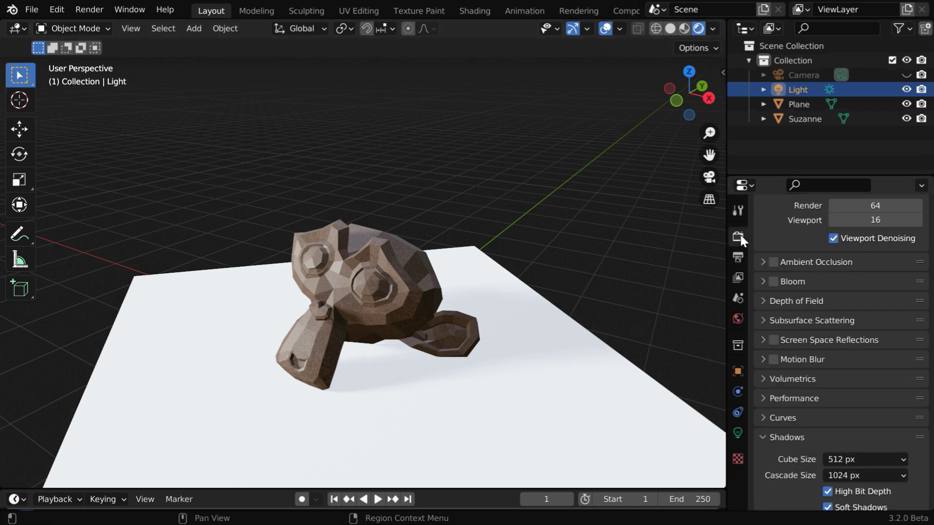
{"action": "left_click", "coordinate": [774, 262]}
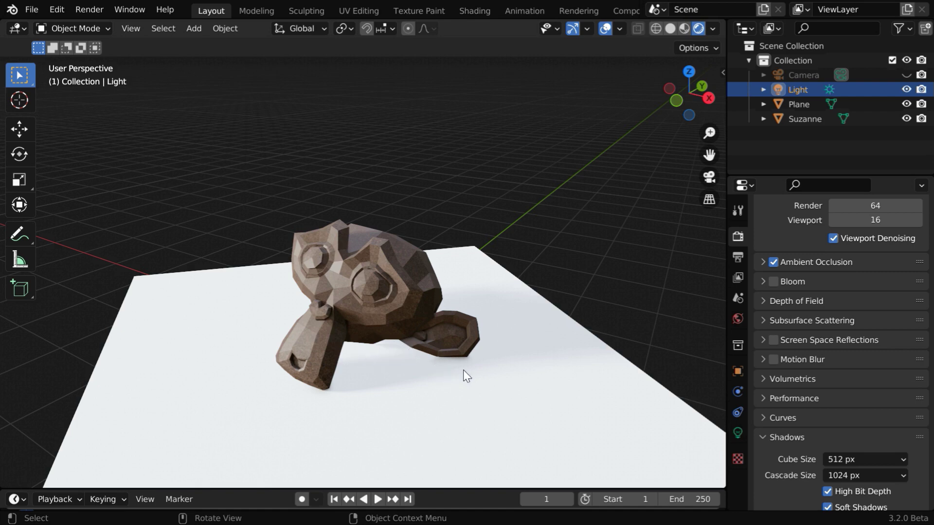
{"action": "left_click", "coordinate": [762, 263]}
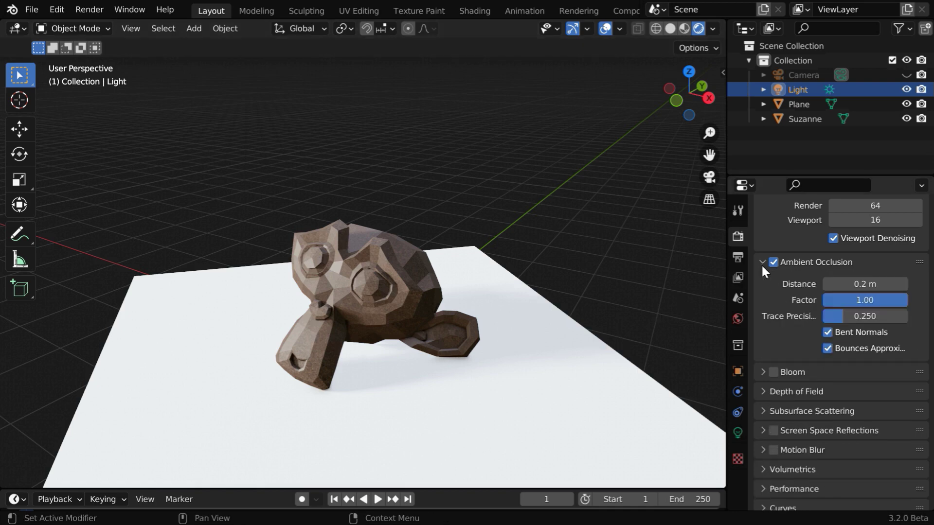
{"action": "left_click_drag", "start_coordinate": [864, 284], "coordinate": [912, 284]}
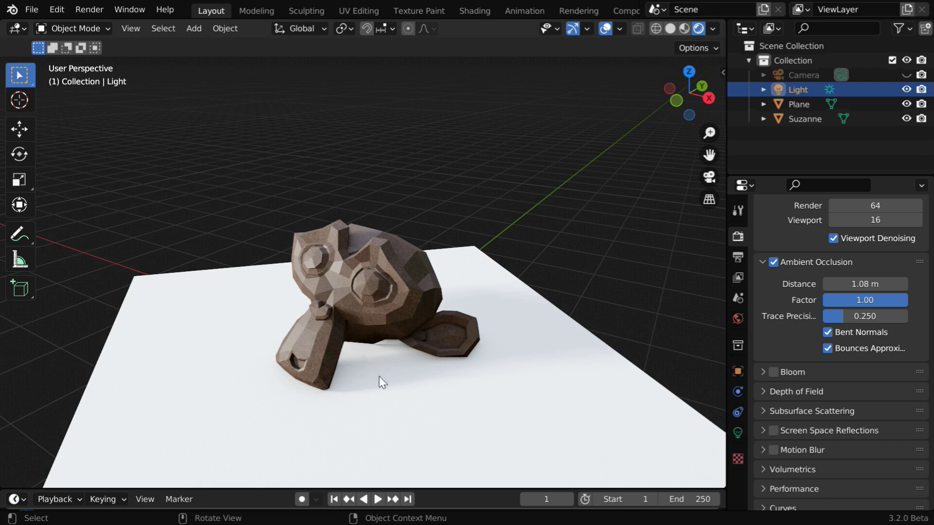
{"action": "left_click", "coordinate": [870, 287]}
{"action": "type", "text": "1.2"}
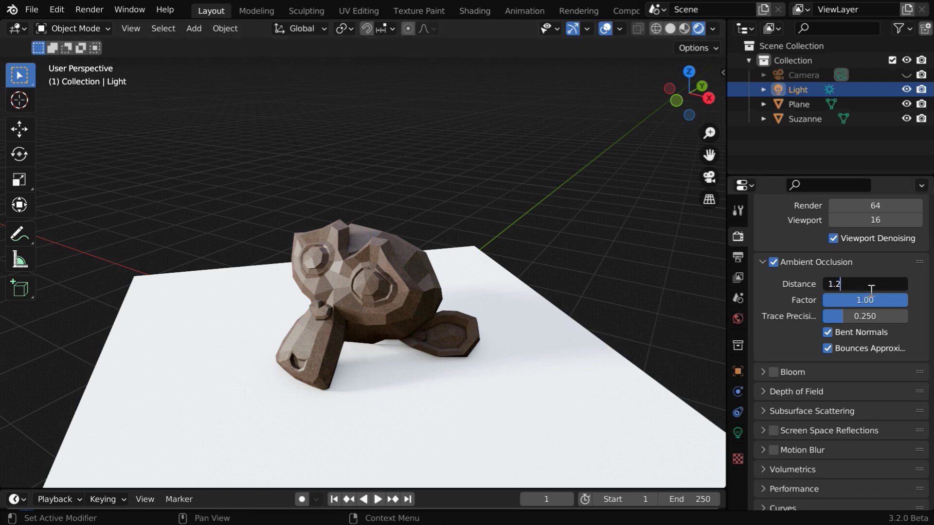
{"action": "key", "text": "Return"}
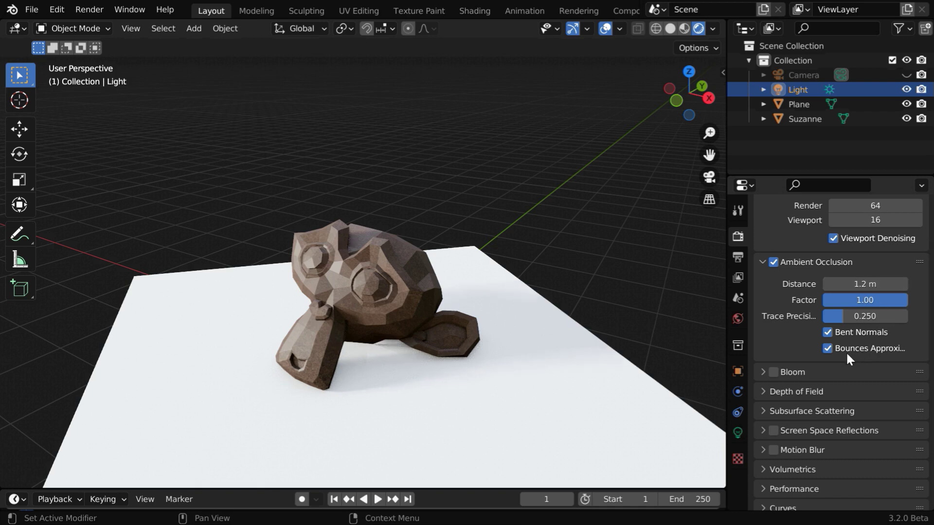
{"action": "left_click", "coordinate": [829, 348]}
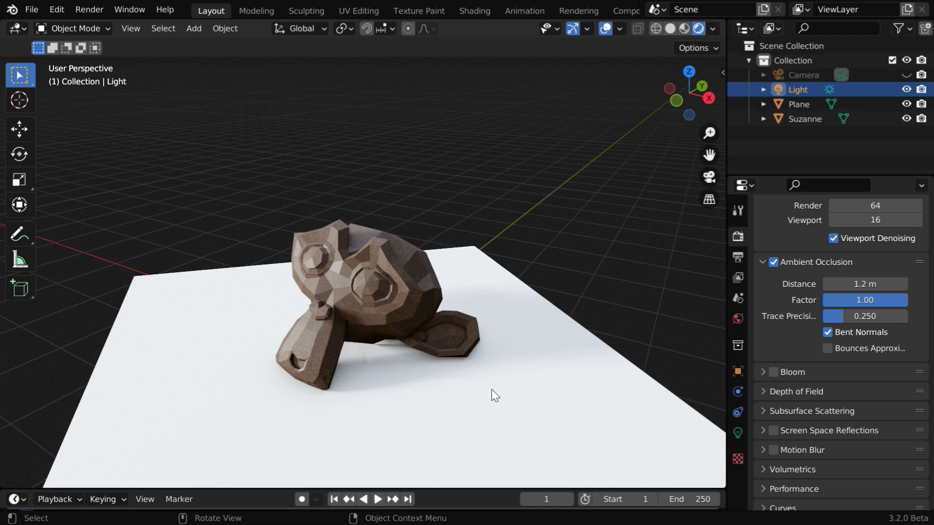
{"action": "mouse_move", "coordinate": [520, 409]}
{"action": "middle_mouse_down"}
{"action": "mouse_move", "coordinate": [532, 411]}
{"action": "mouse_move", "coordinate": [523, 397]}
{"action": "middle_mouse_up"}
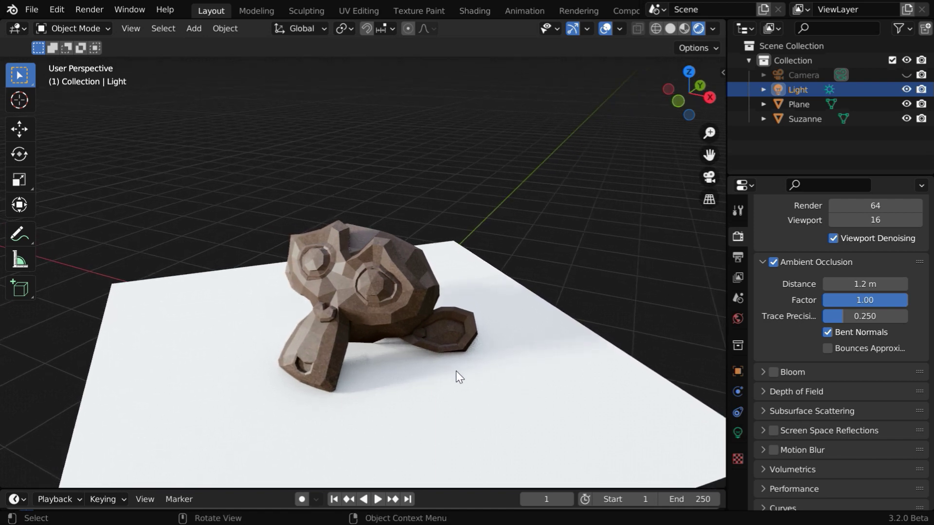